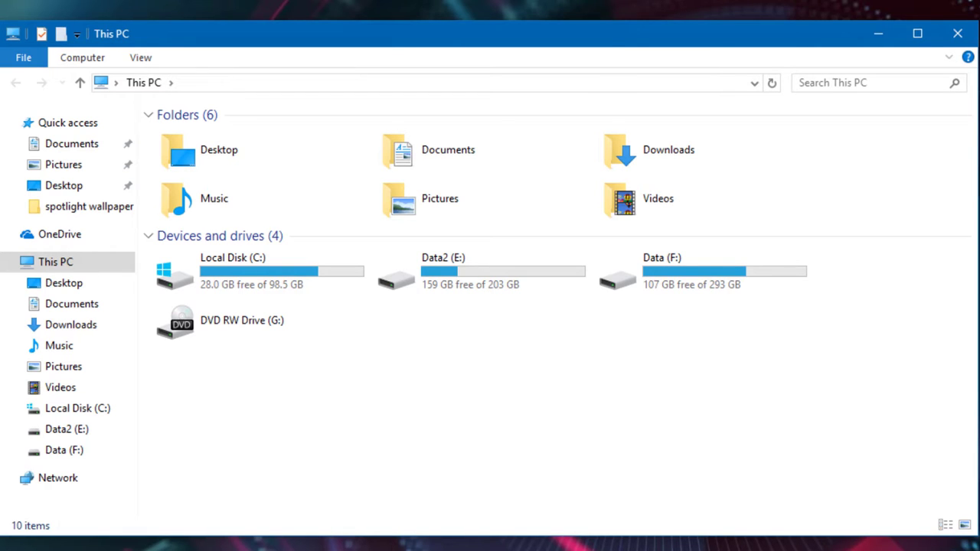
# Step: Change the folder options to show hidden files, folders, and drives, and apply the setting
pyautogui.click(141, 58)
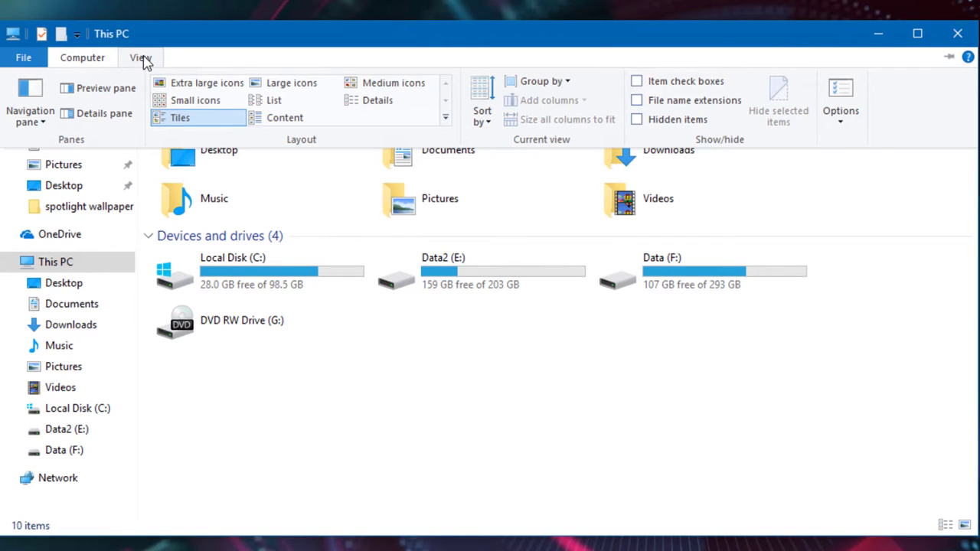
pyautogui.click(836, 89)
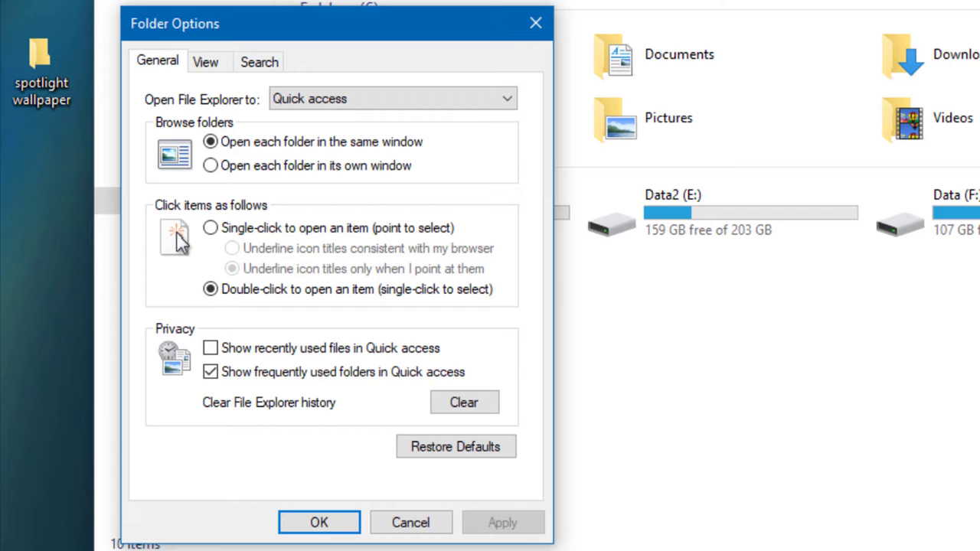
pyautogui.click(207, 63)
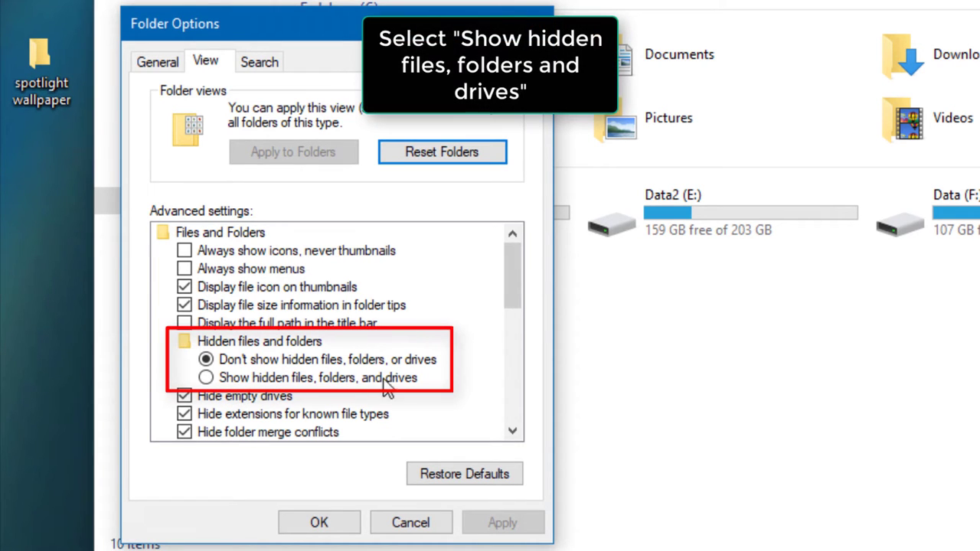
pyautogui.click(206, 378)
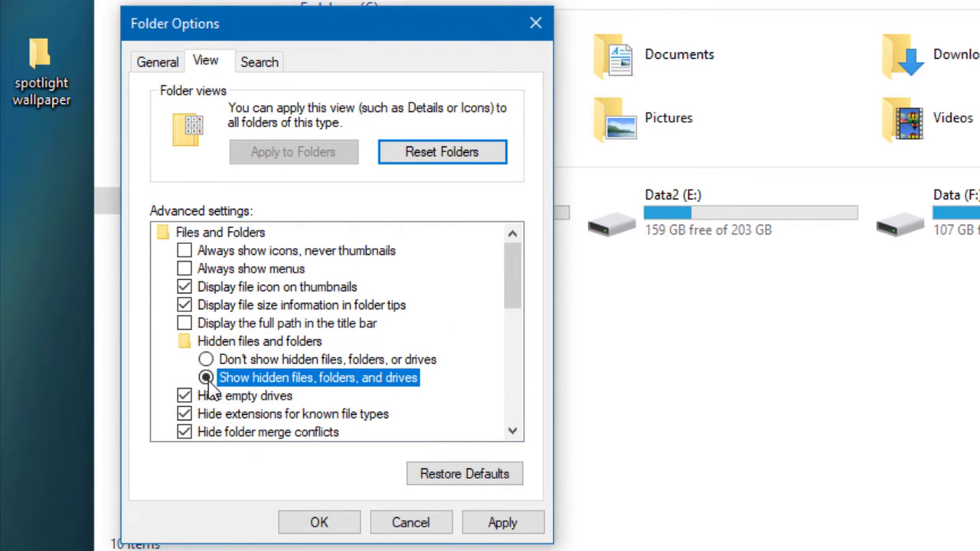
pyautogui.click(502, 526)
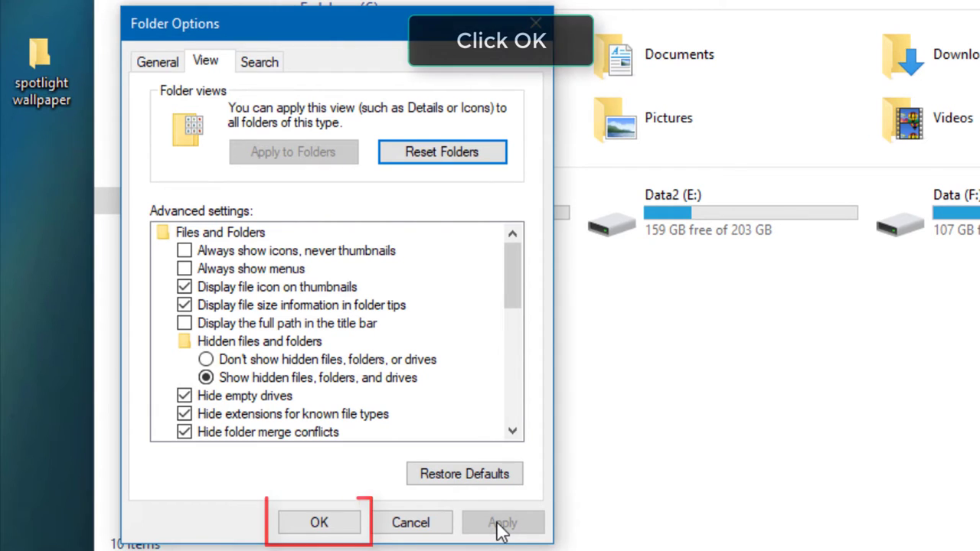
pyautogui.click(344, 528)
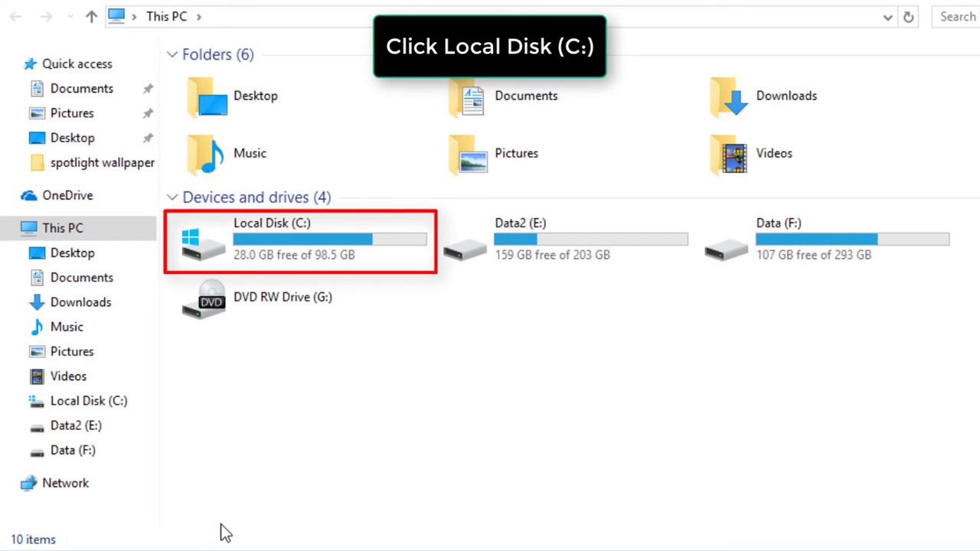
# Step: Open the AppData\Local folder inside the current user's profile folder under Users on Local Disk (C:)
pyautogui.doubleClick(253, 242)
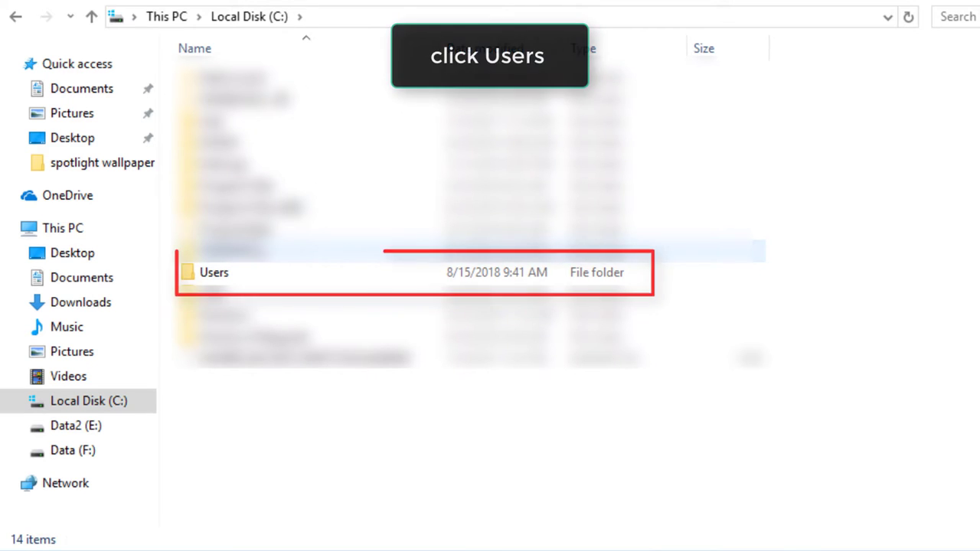
pyautogui.doubleClick(239, 268)
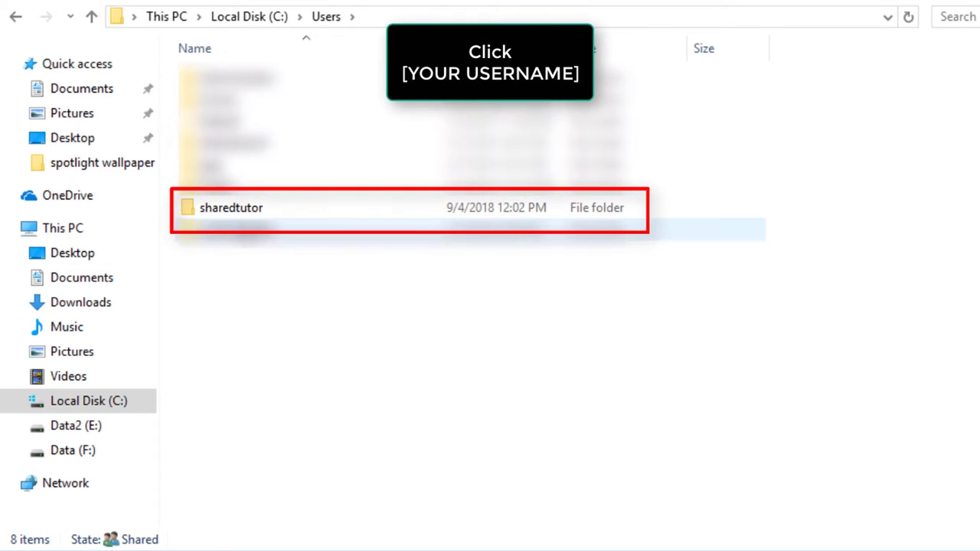
pyautogui.doubleClick(222, 215)
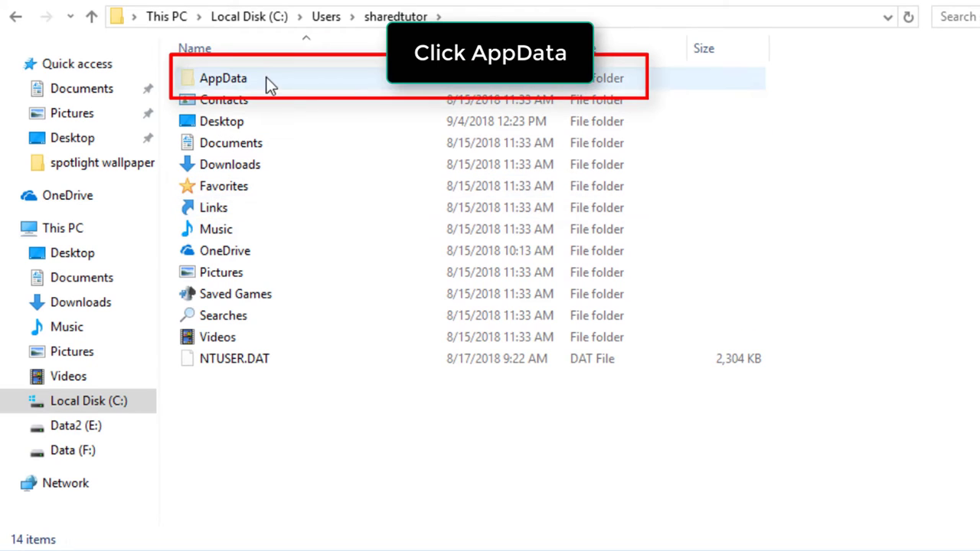
pyautogui.click(229, 79)
pyautogui.click(230, 80)
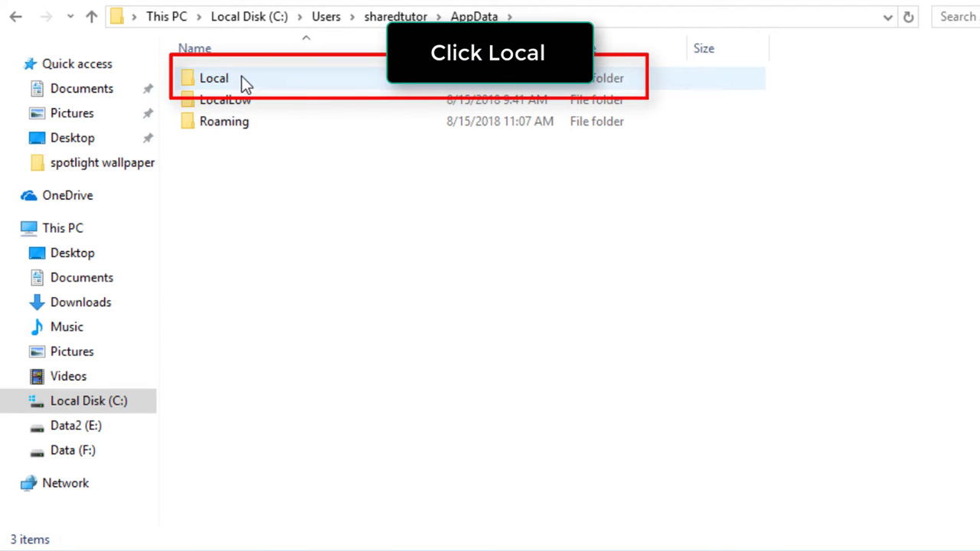
pyautogui.doubleClick(207, 80)
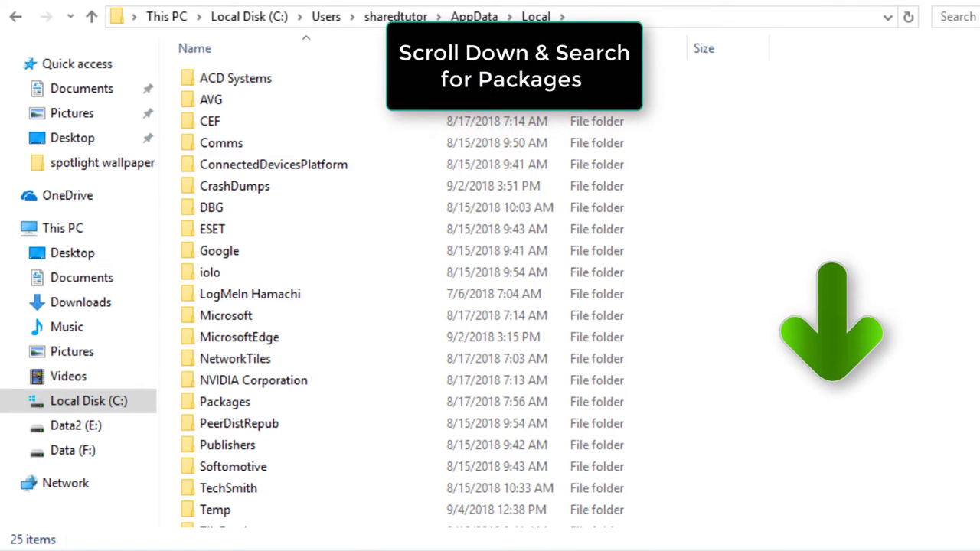
# Step: Open the Packages folder and go into its Microsoft.Windows.ContentDeliveryManager_cw5n1h2txyewy subfolder
pyautogui.scroll(-2, 459, 306)
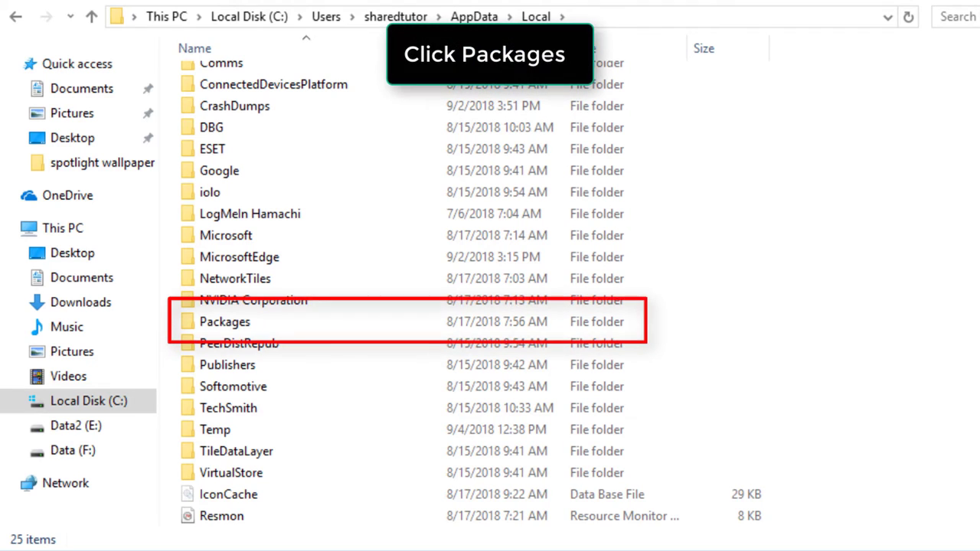
pyautogui.click(279, 322)
pyautogui.doubleClick(279, 323)
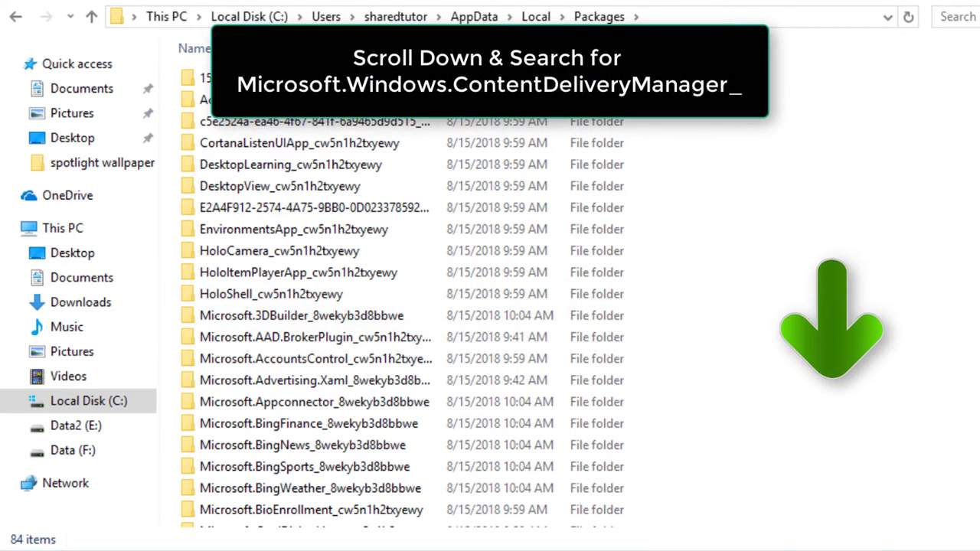
pyautogui.scroll(-13, 316, 294)
pyautogui.scroll(-4, 316, 294)
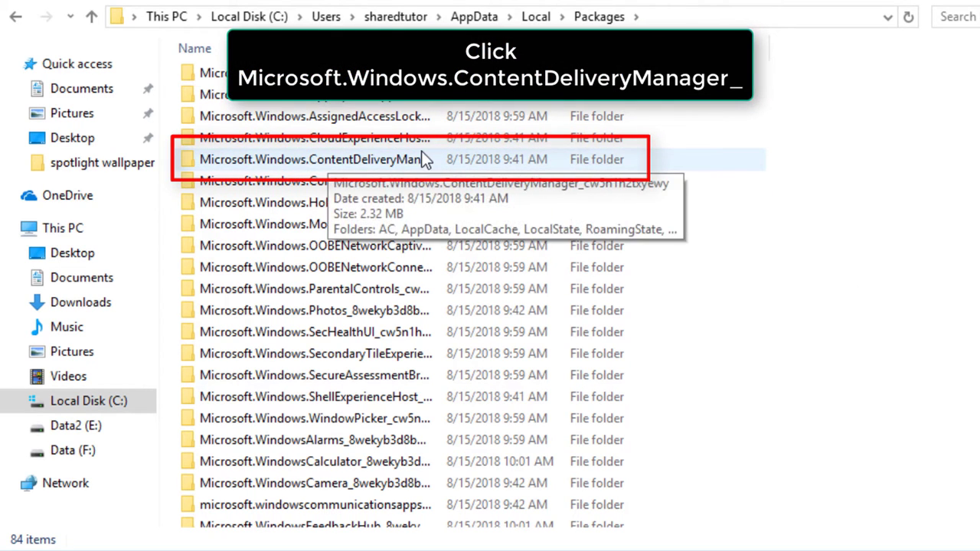
pyautogui.doubleClick(390, 163)
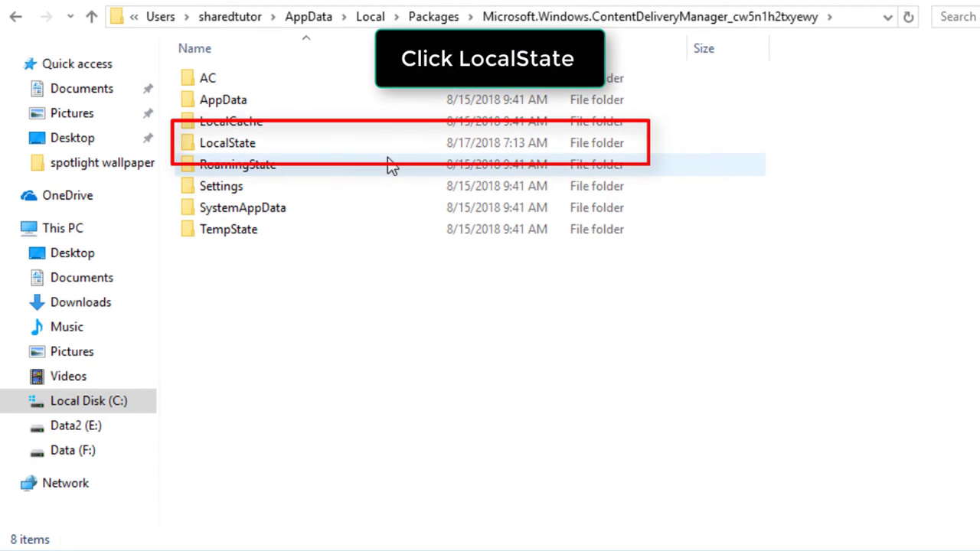
# Step: Open the Assets folder inside LocalState and sort its files by size, largest first
pyautogui.click(315, 144)
pyautogui.doubleClick(314, 144)
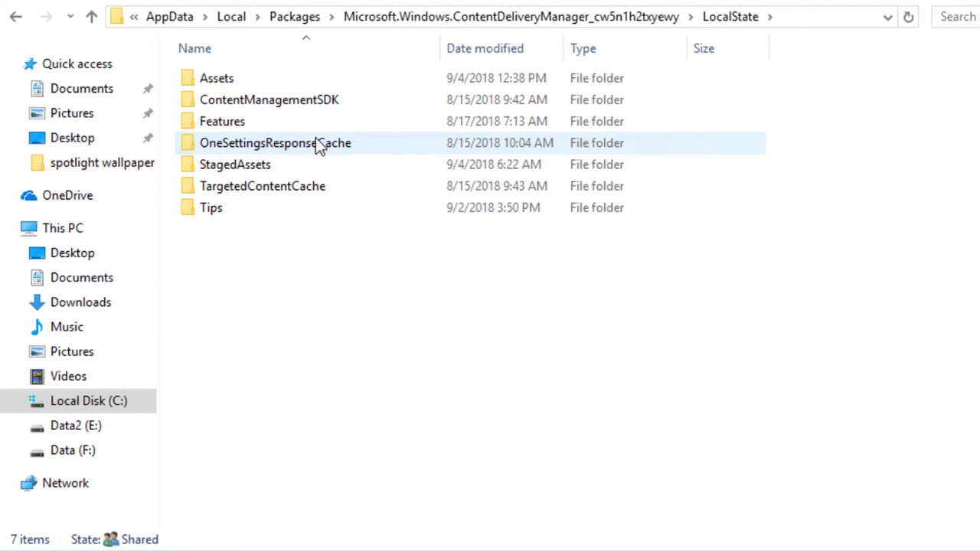
pyautogui.click(250, 82)
pyautogui.doubleClick(250, 81)
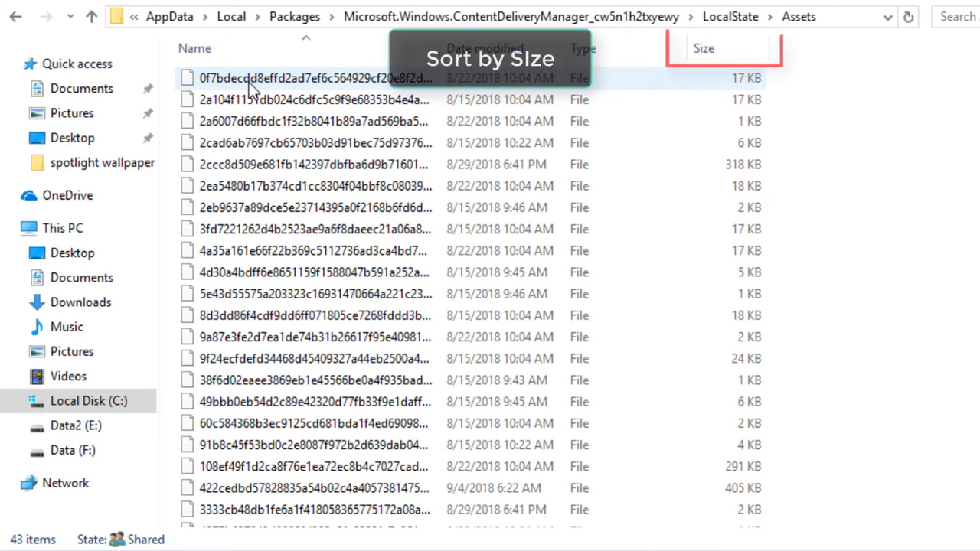
pyautogui.click(714, 47)
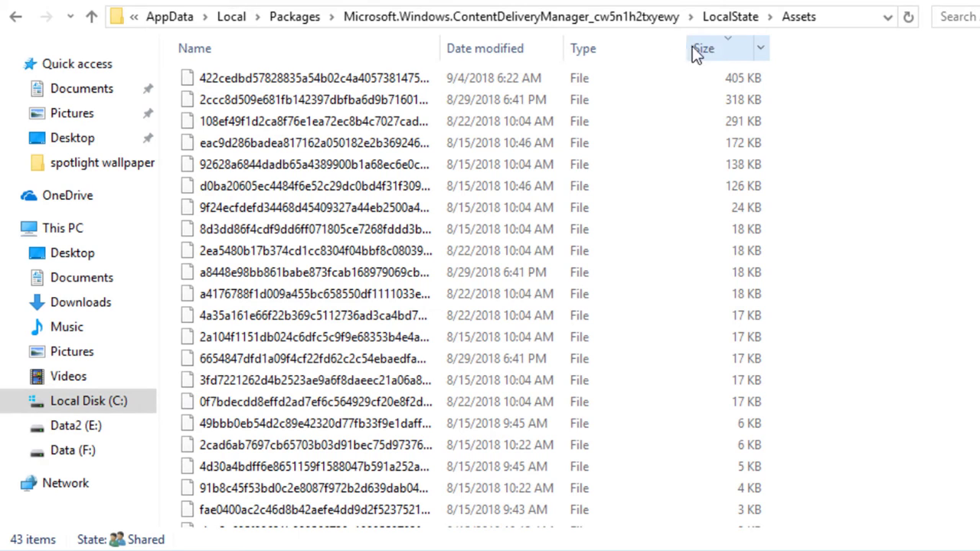
# Step: Copy the three largest files in the Assets folder
pyautogui.click(483, 74)
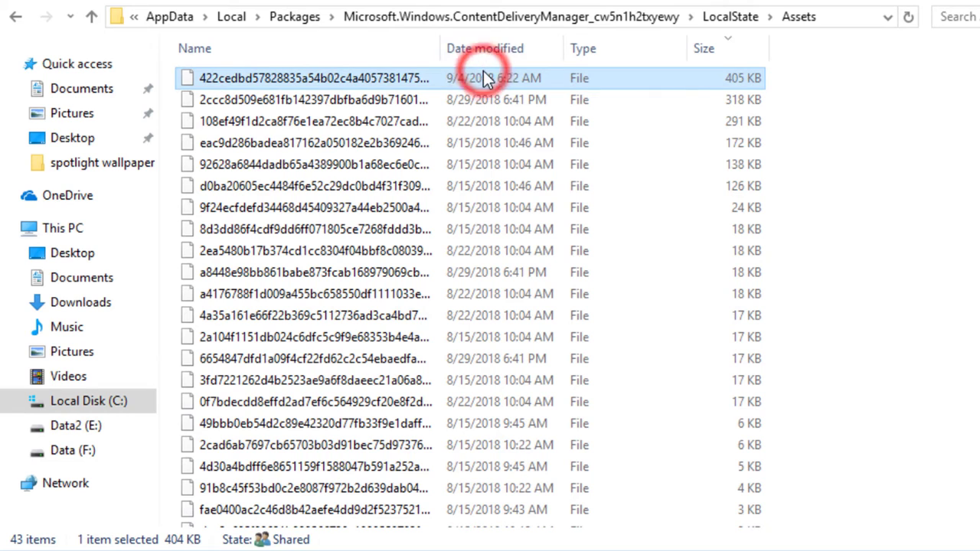
pyautogui.click(483, 100)
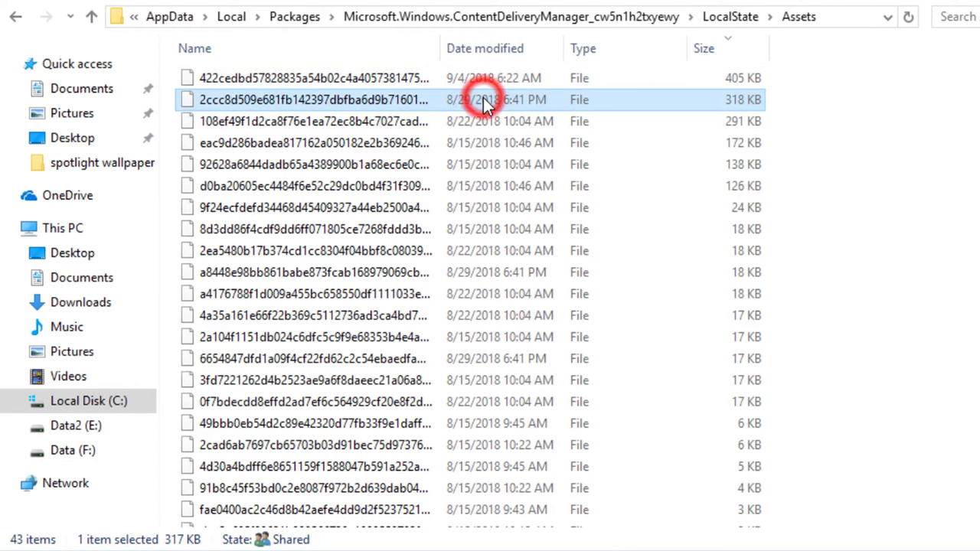
pyautogui.click(489, 121)
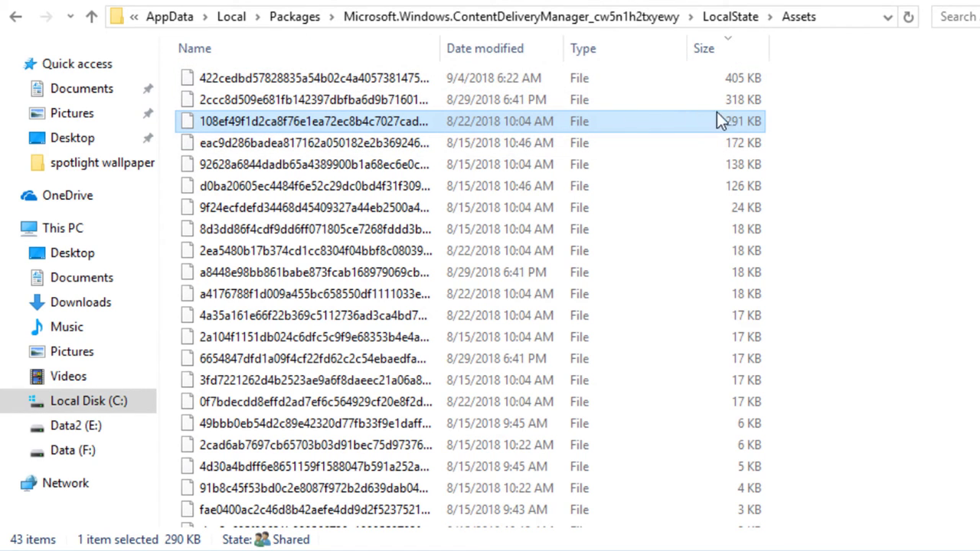
pyautogui.moveTo(782, 123); pyautogui.dragTo(477, 80)
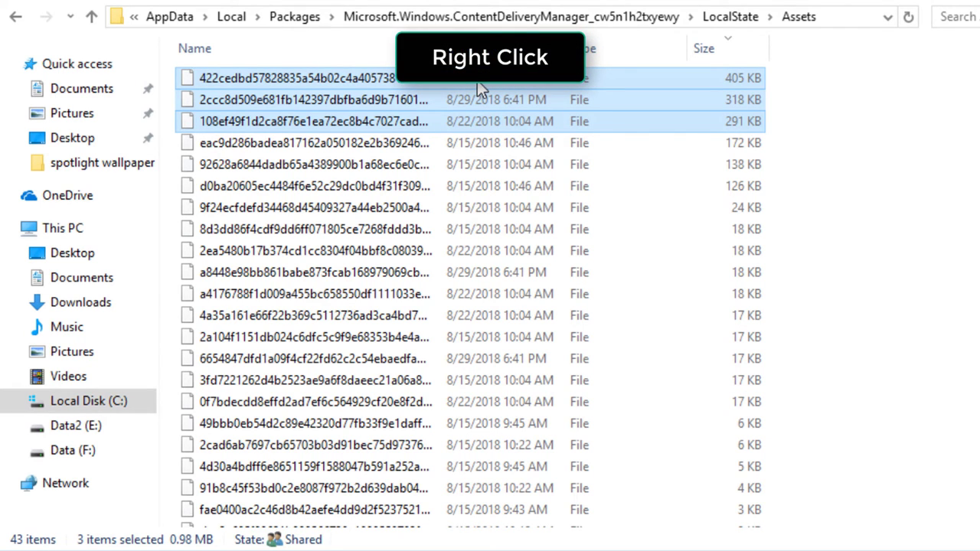
pyautogui.rightClick(477, 79)
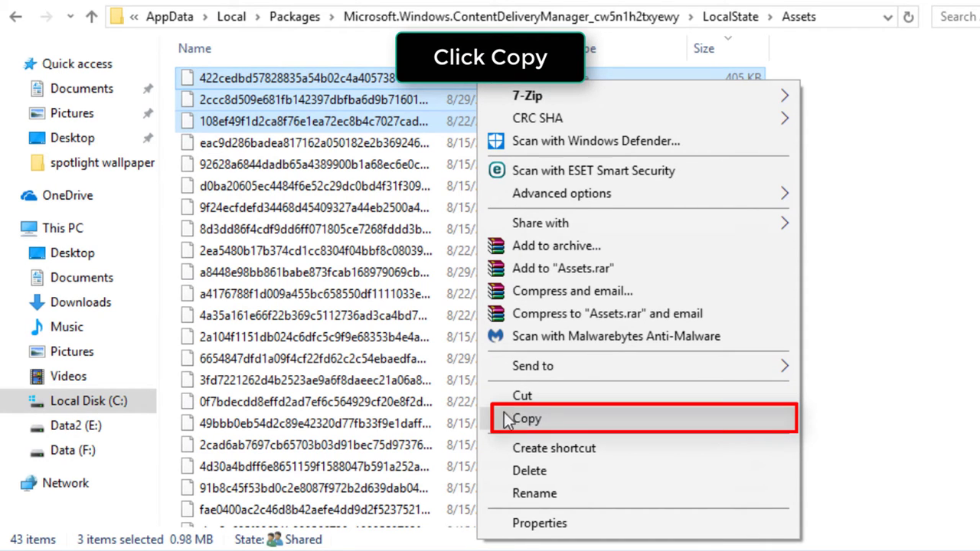
pyautogui.click(526, 422)
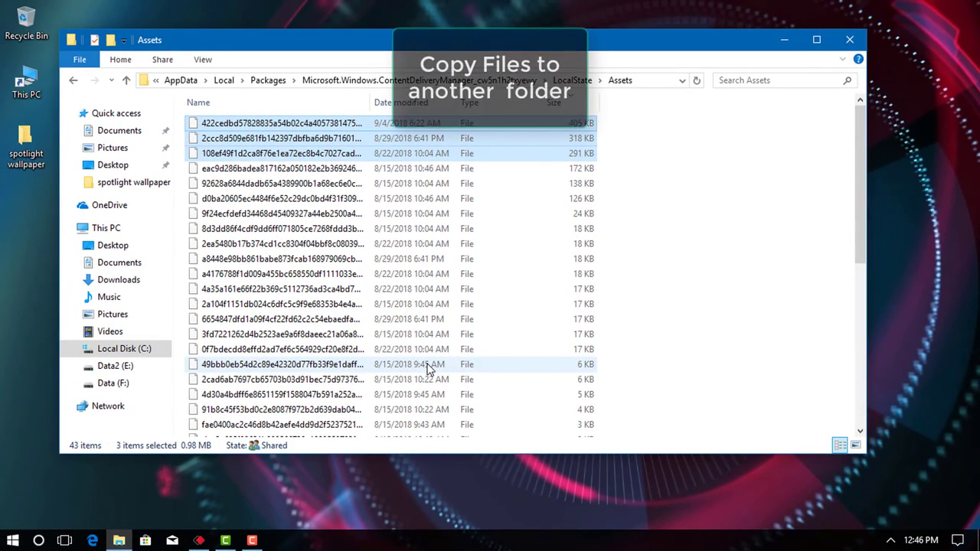
# Step: Paste the copied files into the spotlight wallpaper folder on the desktop
pyautogui.click(785, 40)
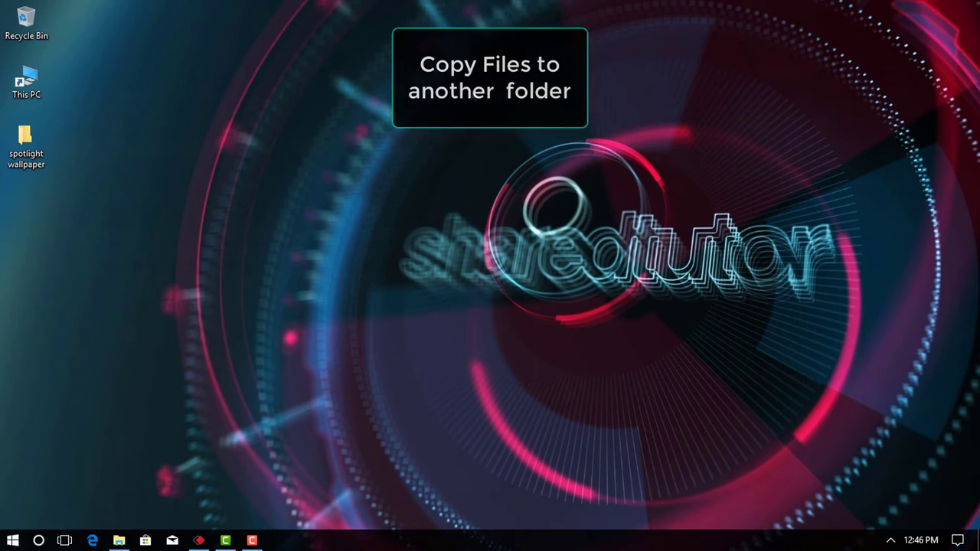
pyautogui.doubleClick(32, 145)
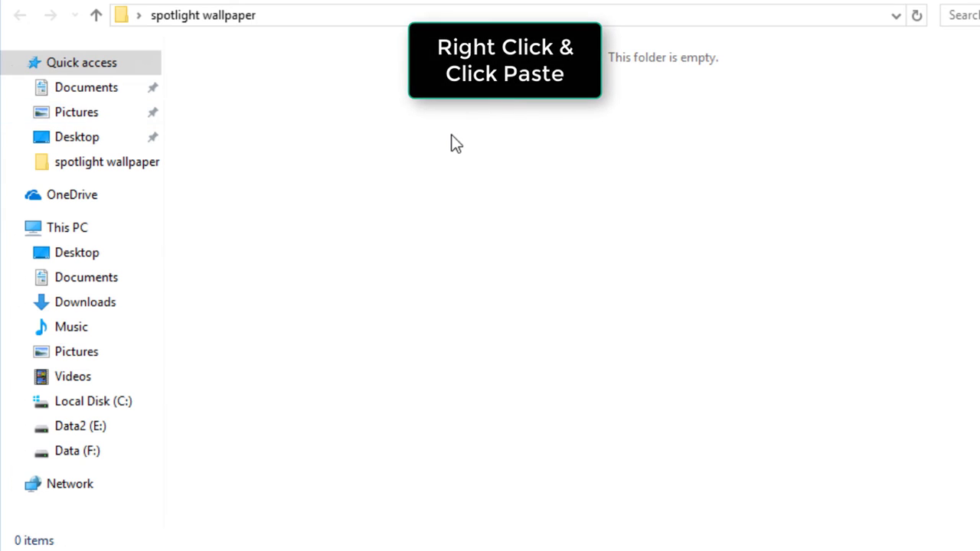
pyautogui.rightClick(454, 143)
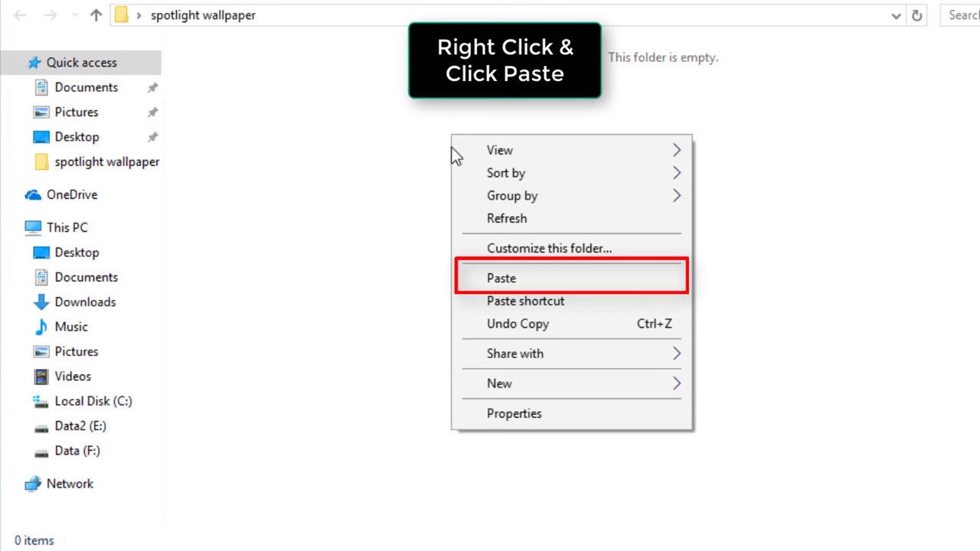
pyautogui.click(488, 278)
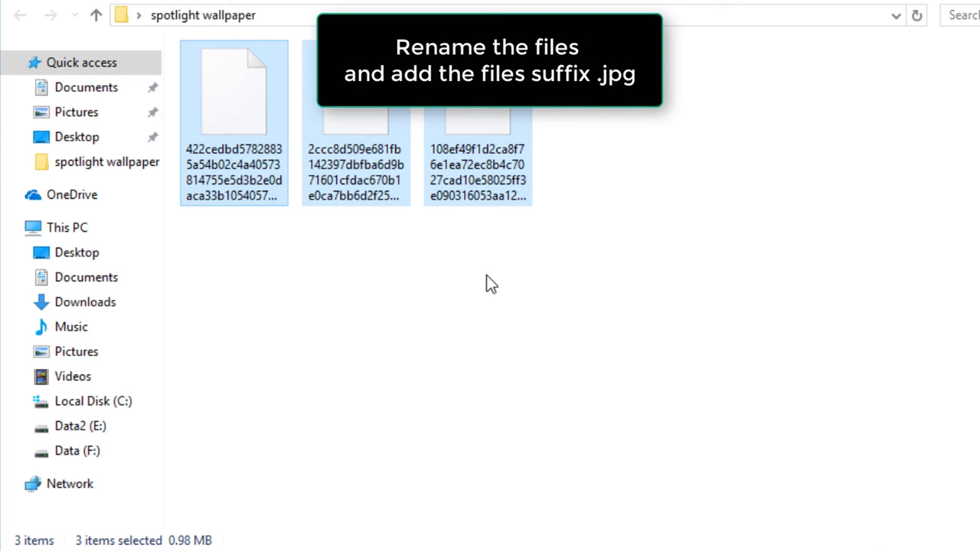
# Step: Deselect the pasted files and switch the spotlight wallpaper folder to the Details layout
pyautogui.click(487, 277)
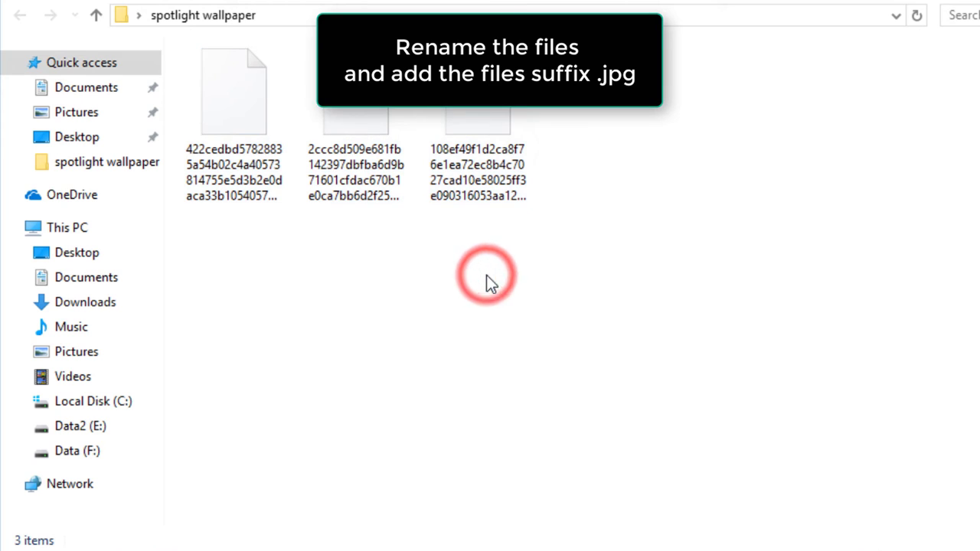
pyautogui.click(216, 2)
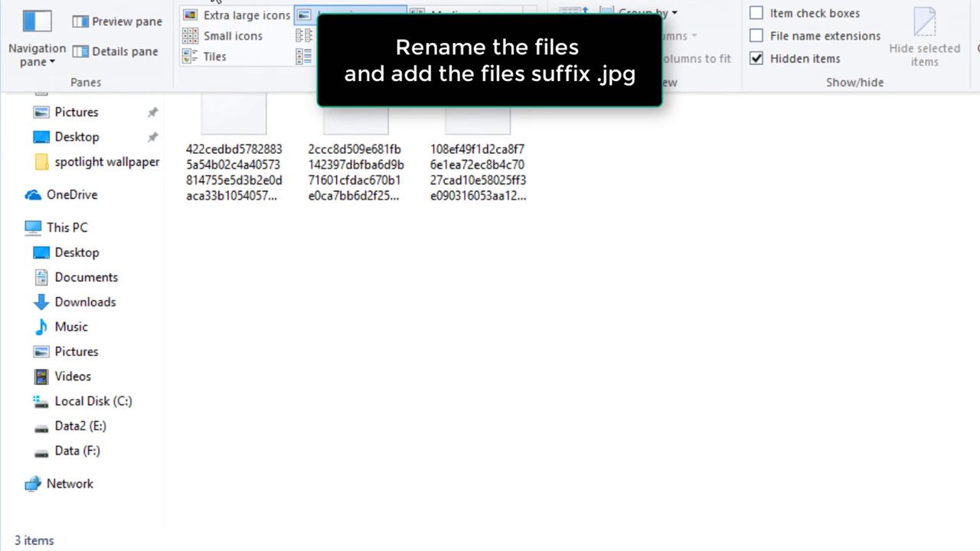
pyautogui.click(440, 35)
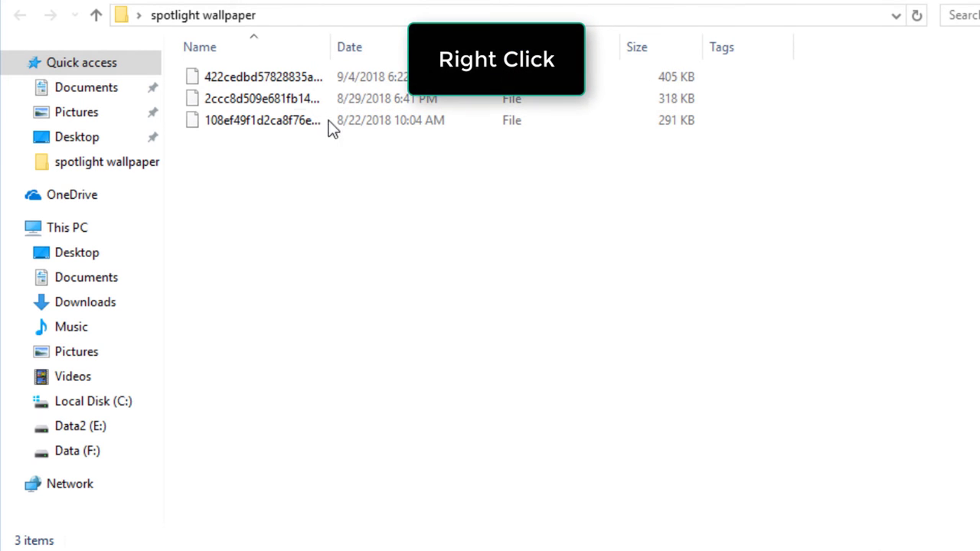
# Step: Append the .jpg extension to the name of the first file, beginning with 422cedbd, and open the renamed image
pyautogui.click(295, 81)
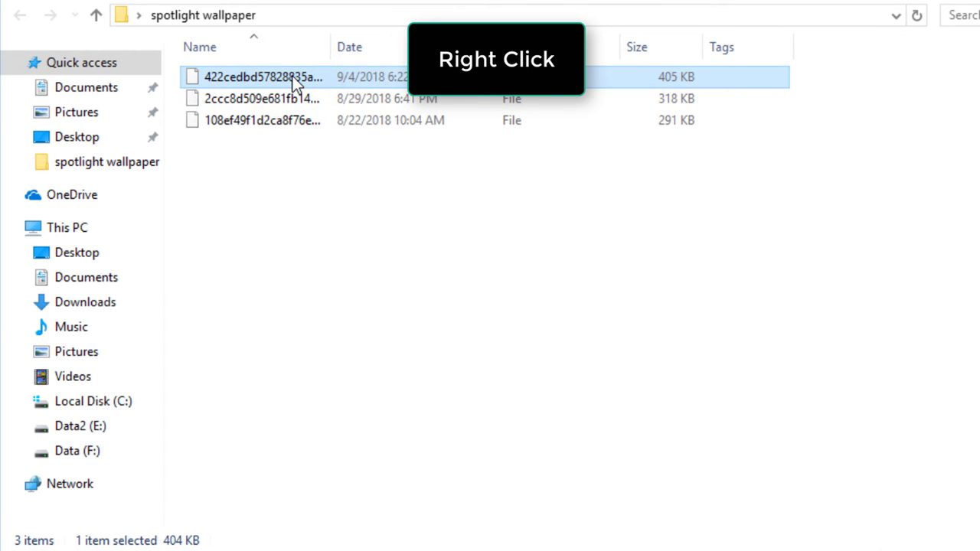
pyautogui.rightClick(293, 76)
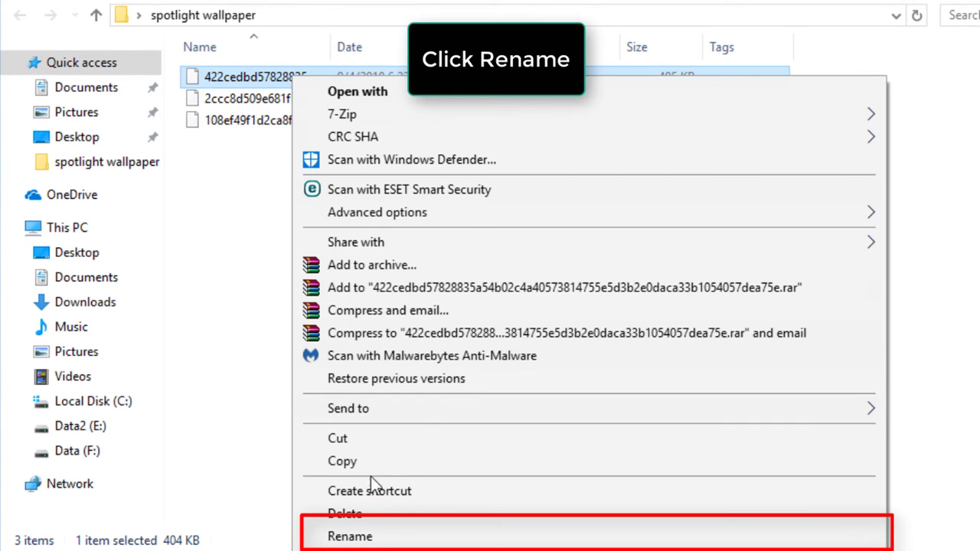
pyautogui.click(391, 538)
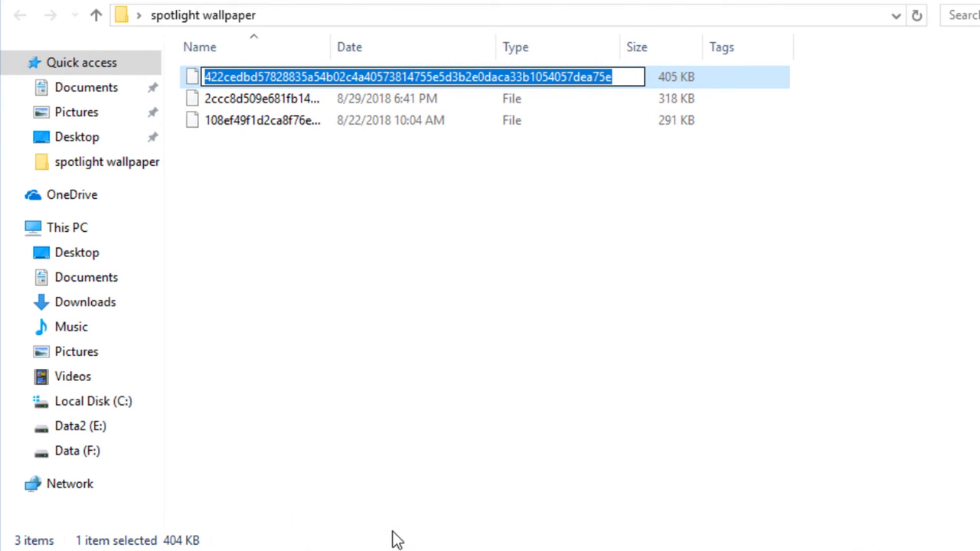
pyautogui.click(622, 77)
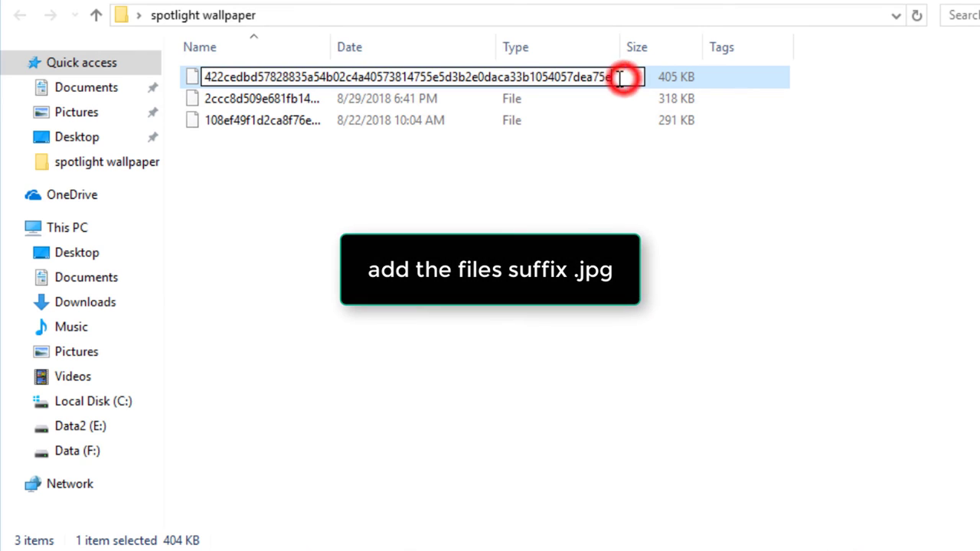
pyautogui.write('.')
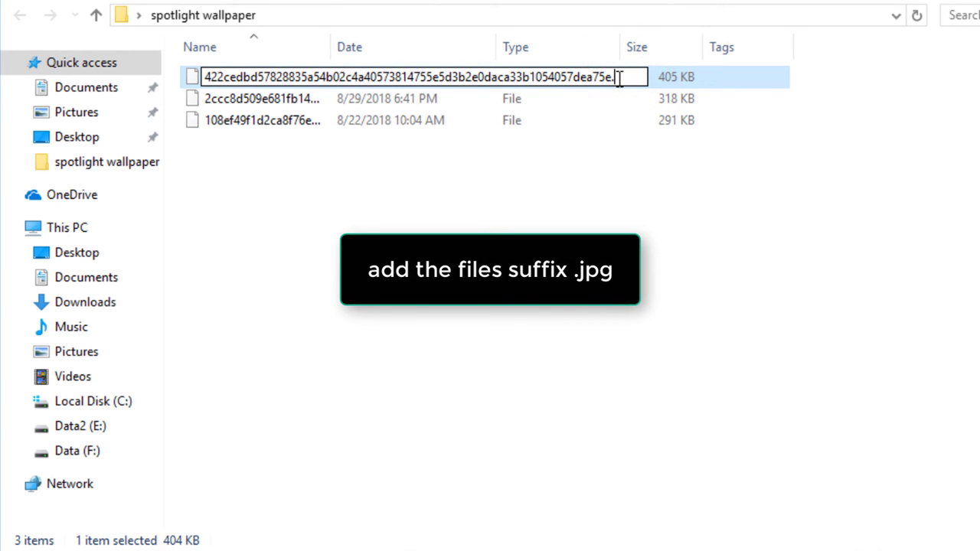
pyautogui.write('jpg')
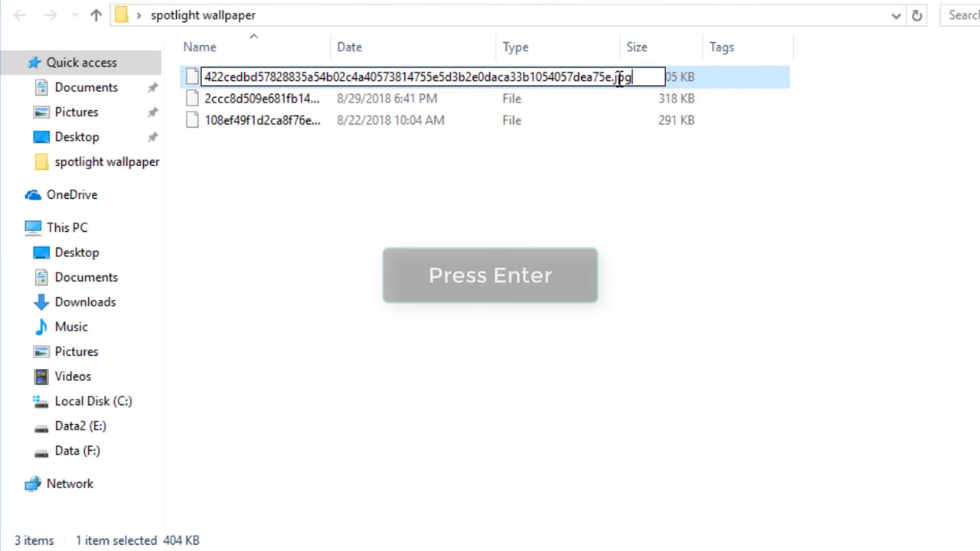
pyautogui.press('Return')
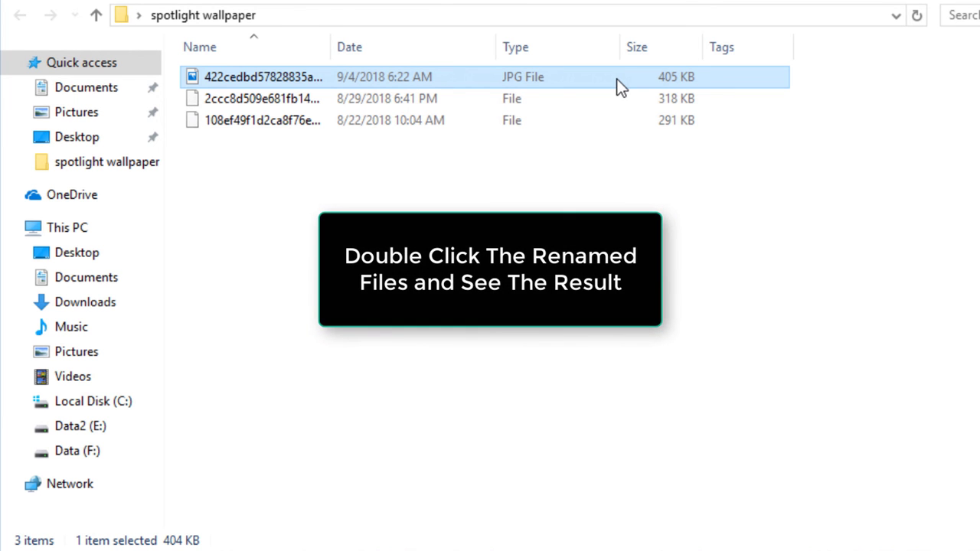
pyautogui.doubleClick(617, 77)
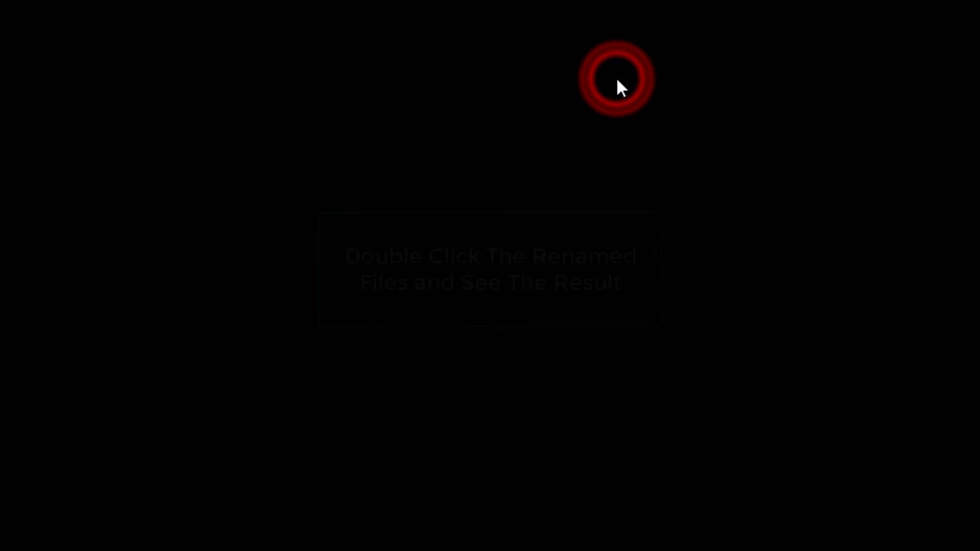